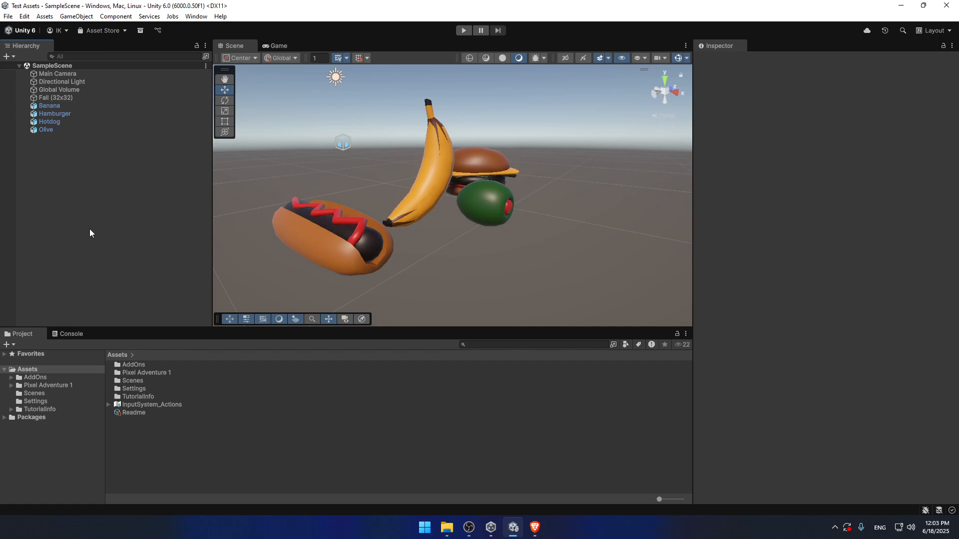
click(35, 334)
right_click(56, 371)
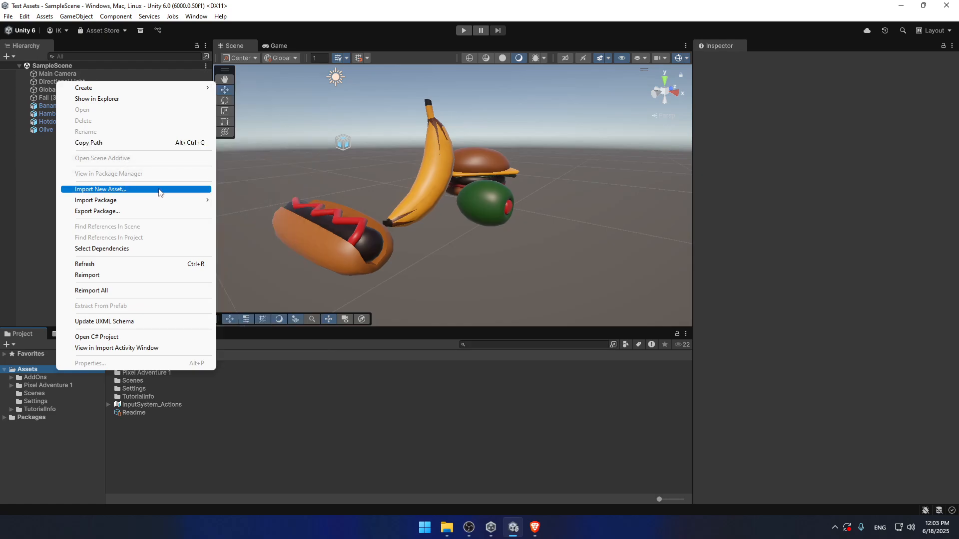
click(25, 206)
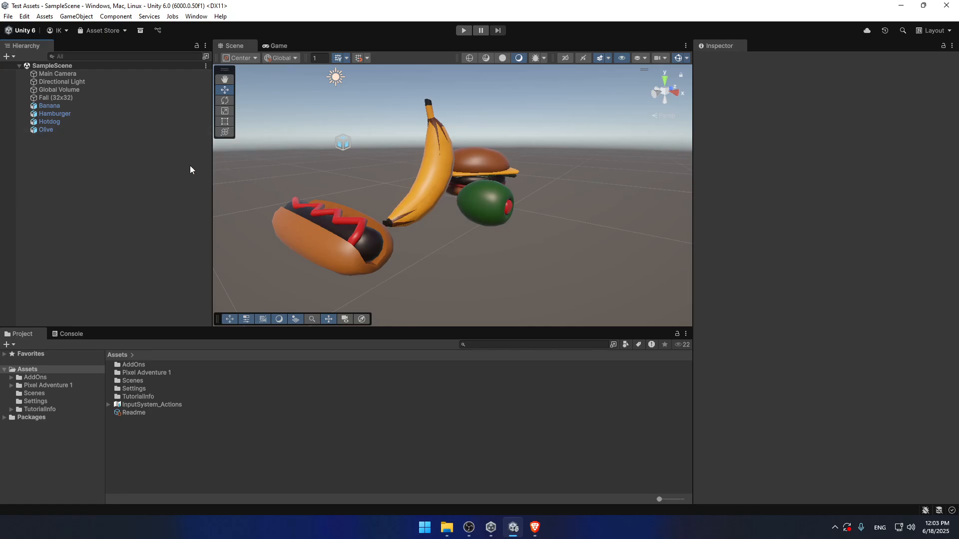
click(491, 527)
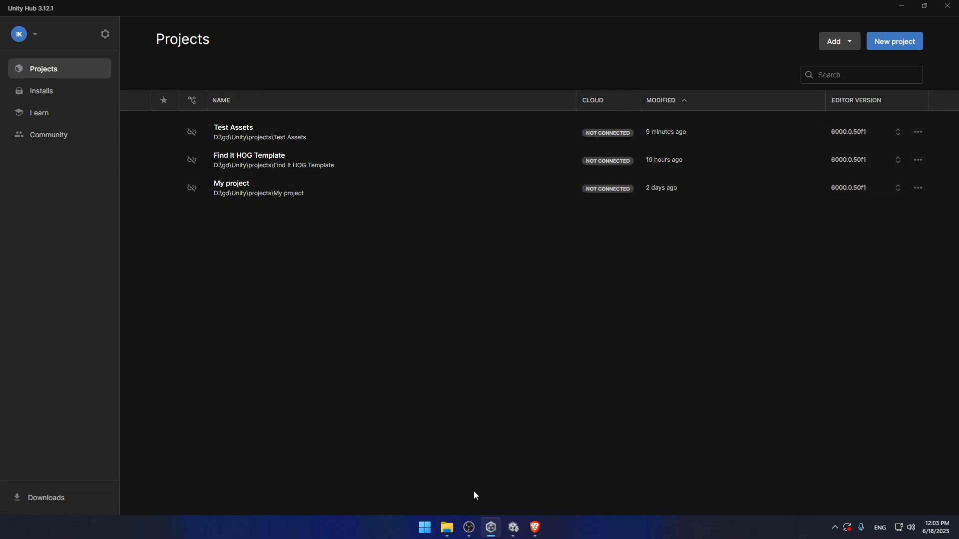
click(514, 528)
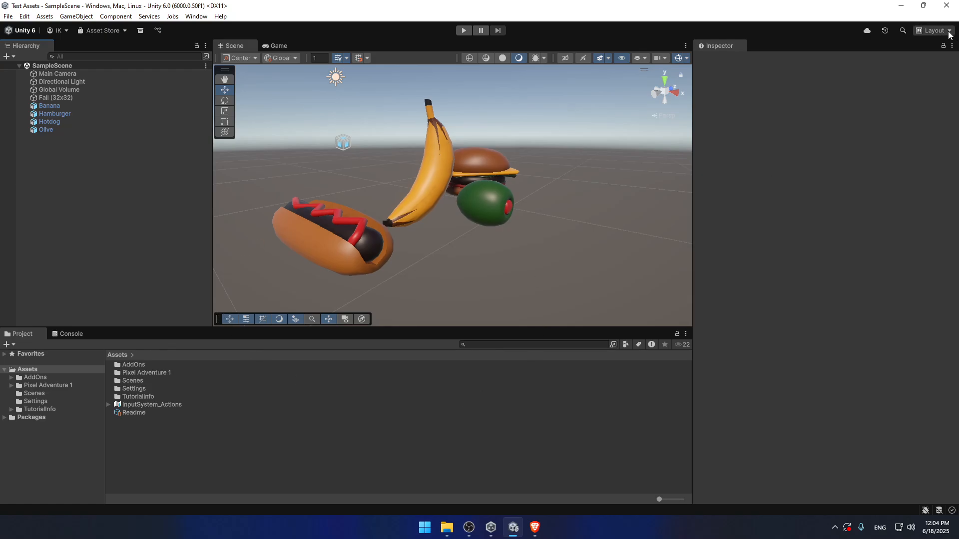
Minimize the open windows to reveal the desktop and locate the tester.obj model file.
click(901, 6)
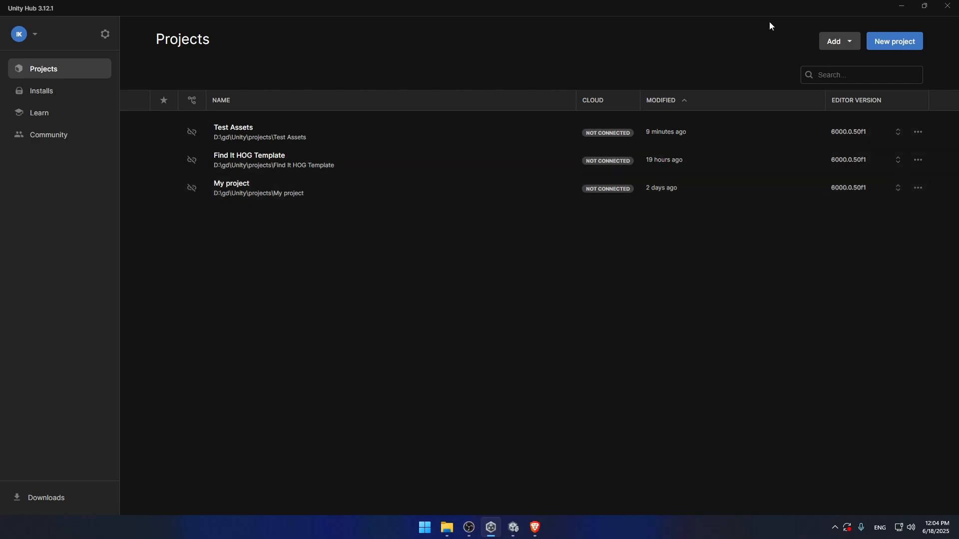
click(901, 6)
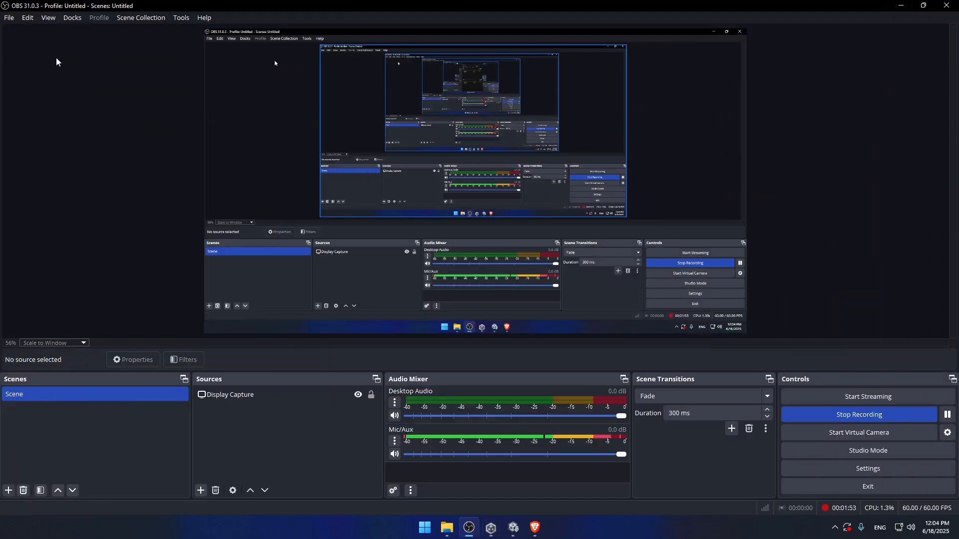
click(900, 6)
click(135, 73)
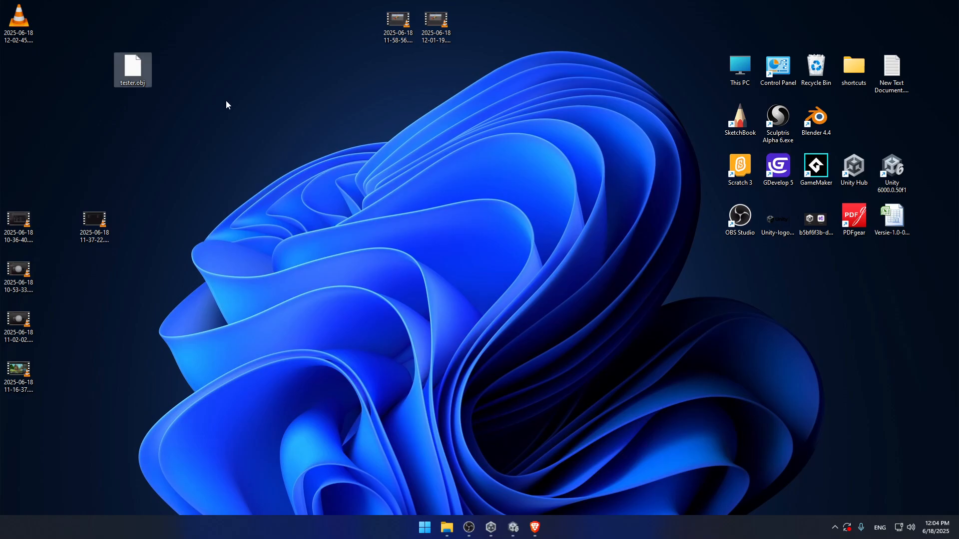
click(217, 110)
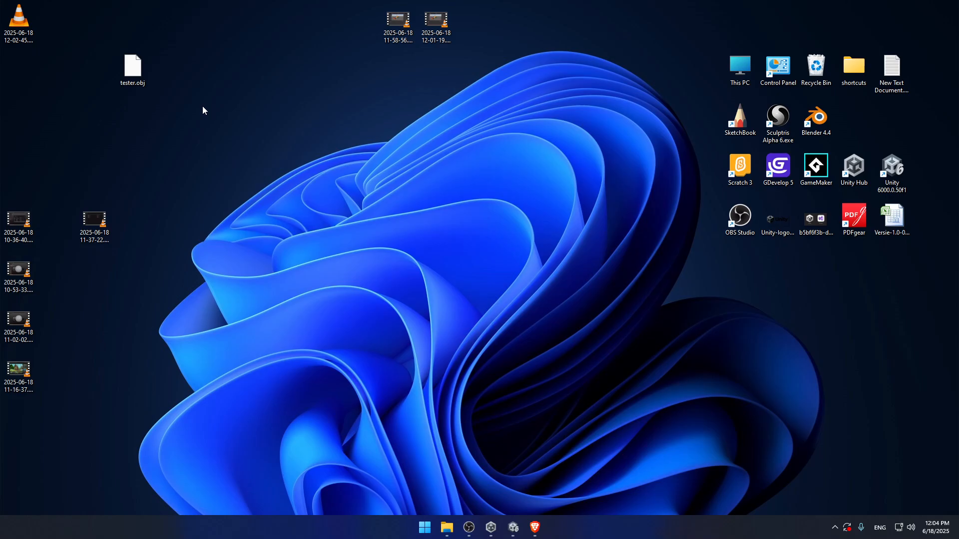
click(766, 127)
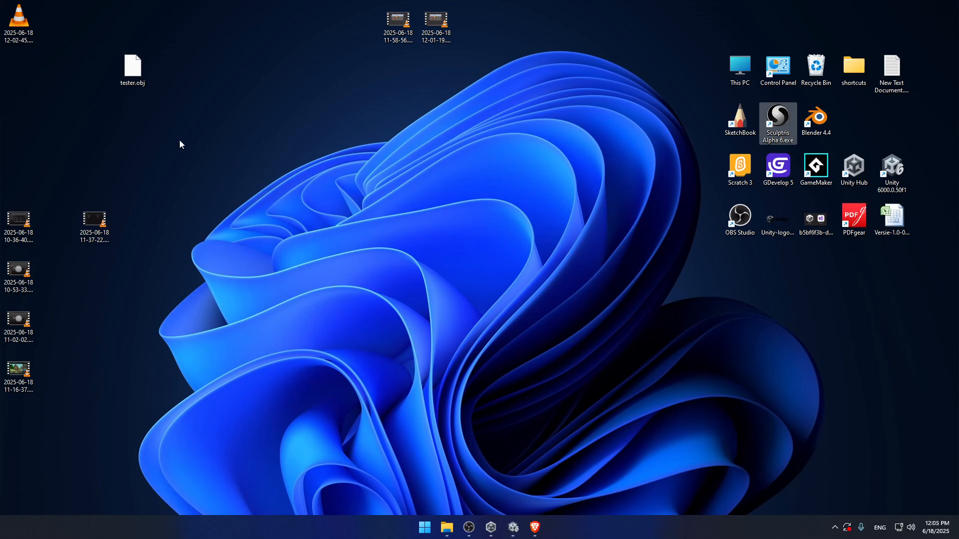
Switch back to the Unity editor and view the My Assets list in the Package Manager.
click(496, 530)
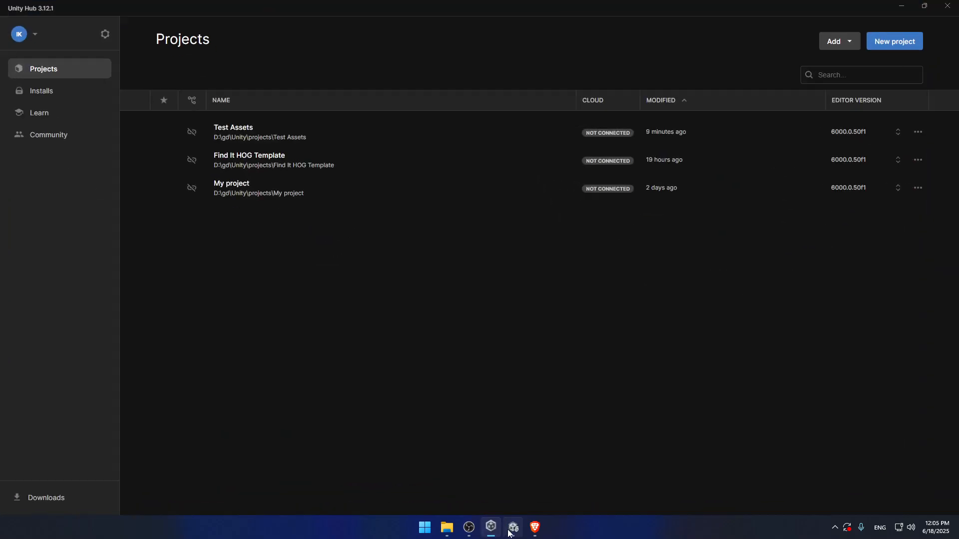
click(508, 530)
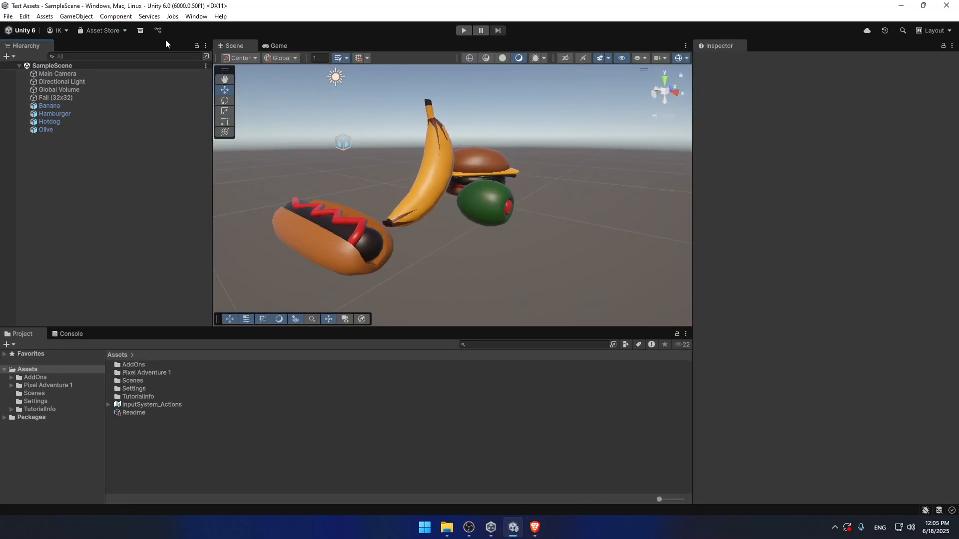
click(141, 31)
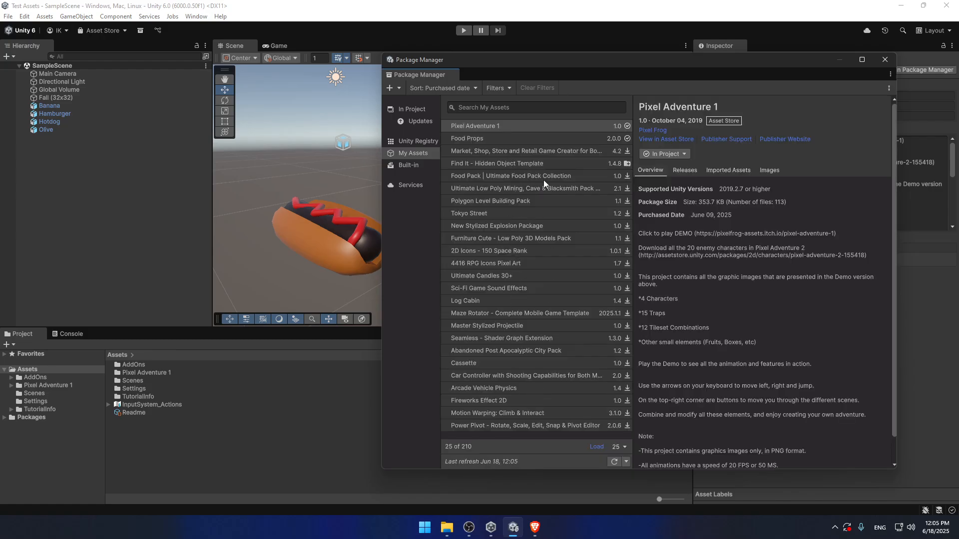
click(884, 59)
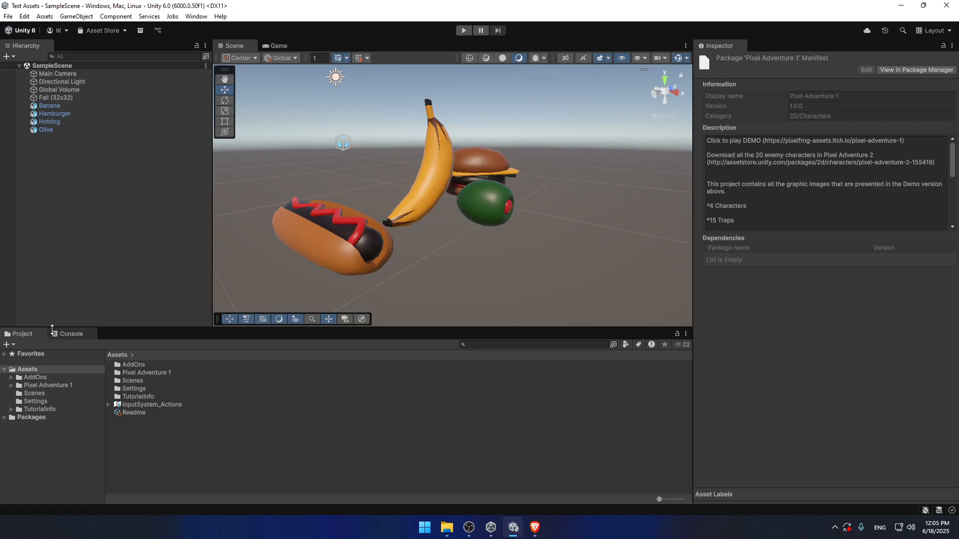
click(30, 334)
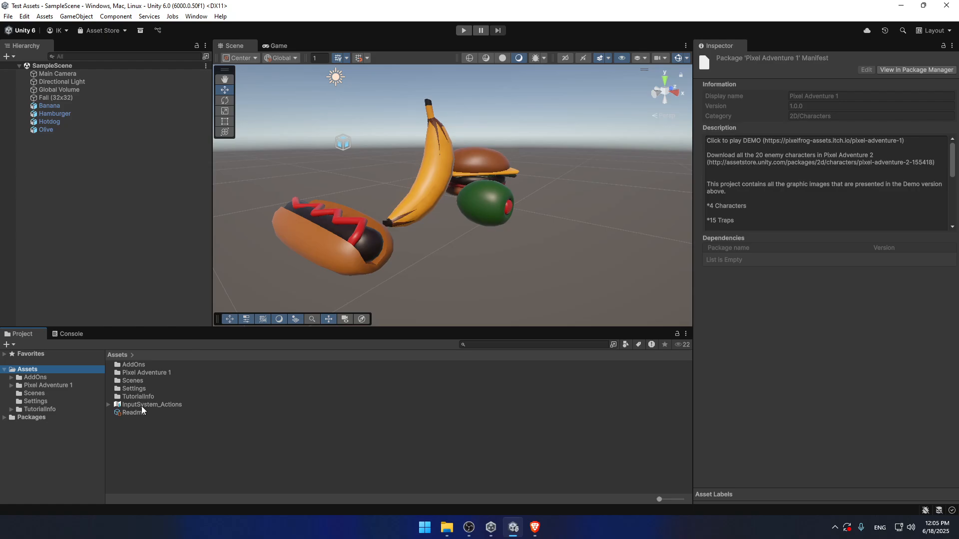
click(69, 334)
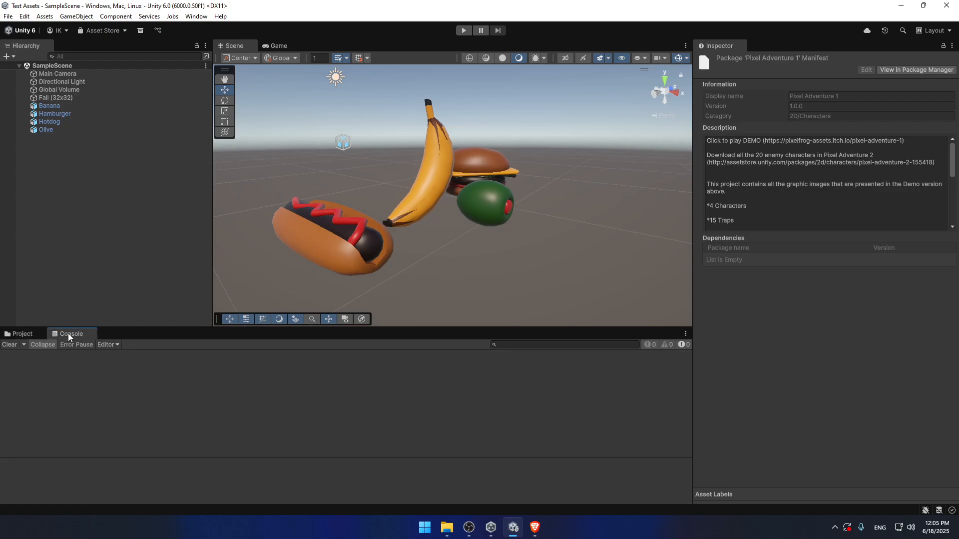
click(20, 334)
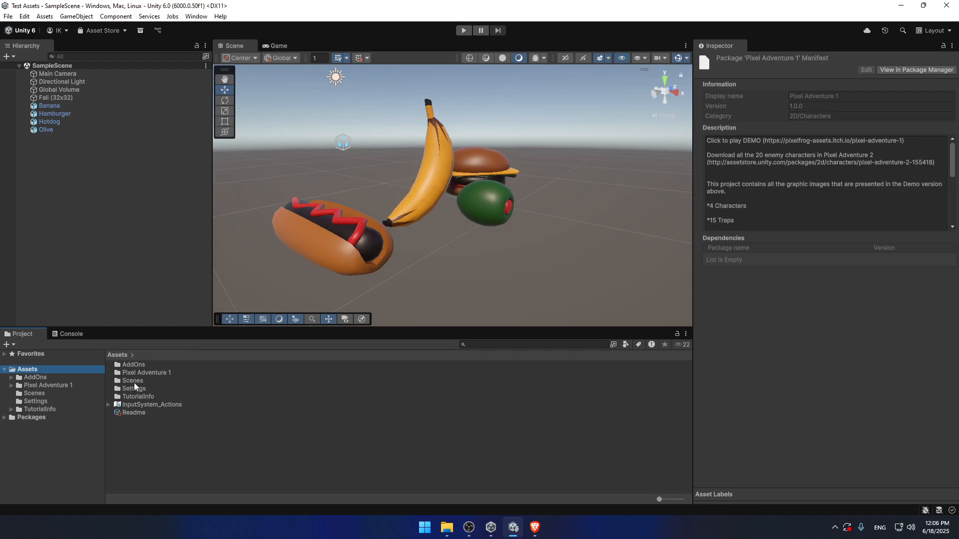
click(48, 378)
click(44, 386)
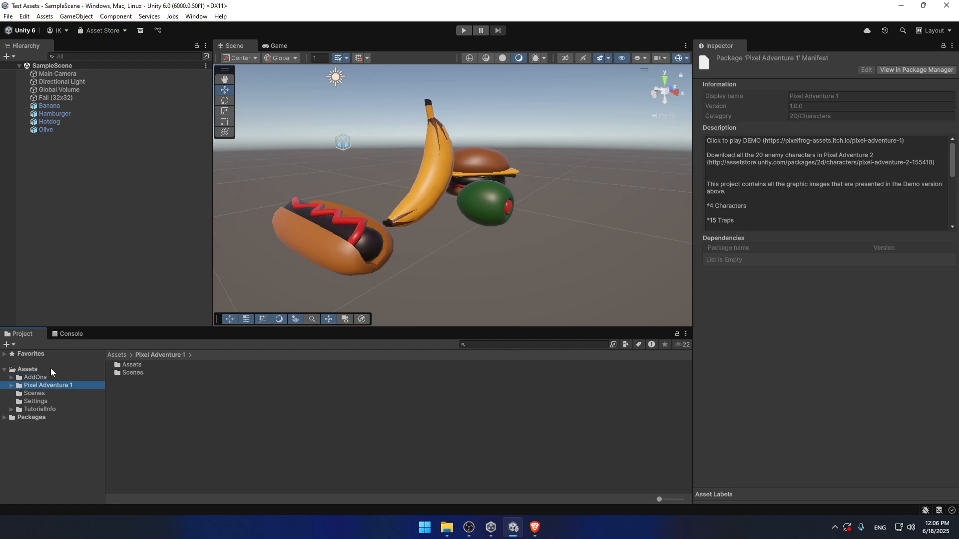
Import tester.obj from the Desktop into the project's Assets folder as a new asset.
click(37, 369)
right_click(68, 368)
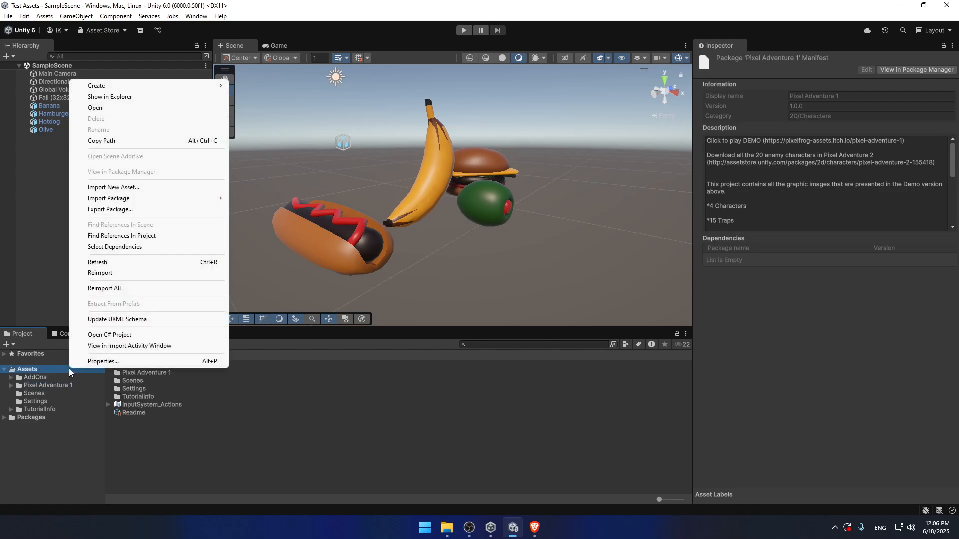
click(141, 190)
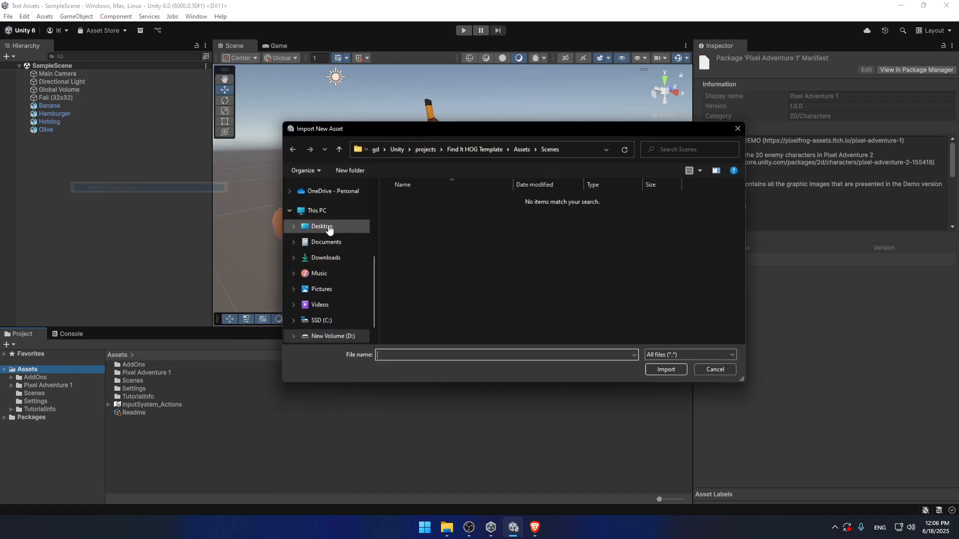
drag(538, 131, 479, 169)
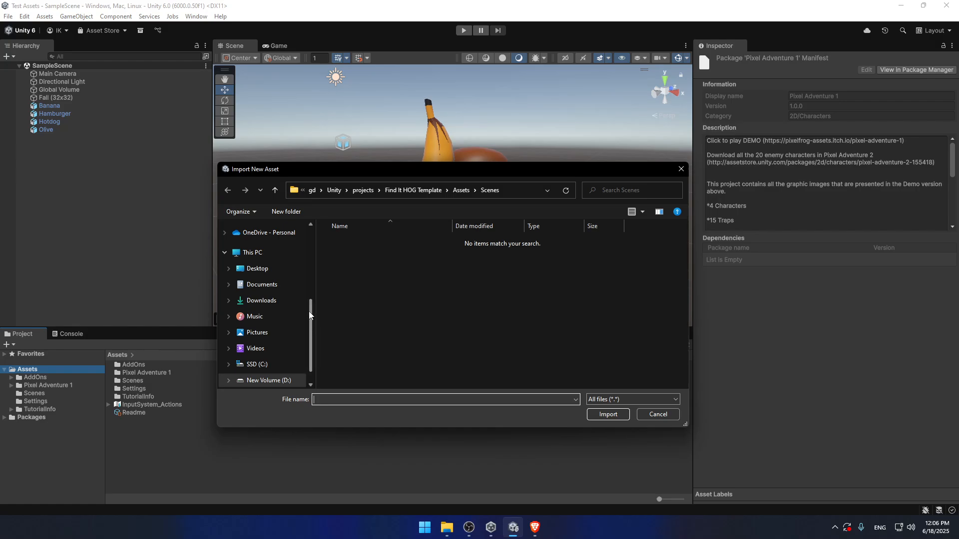
drag(310, 319, 312, 258)
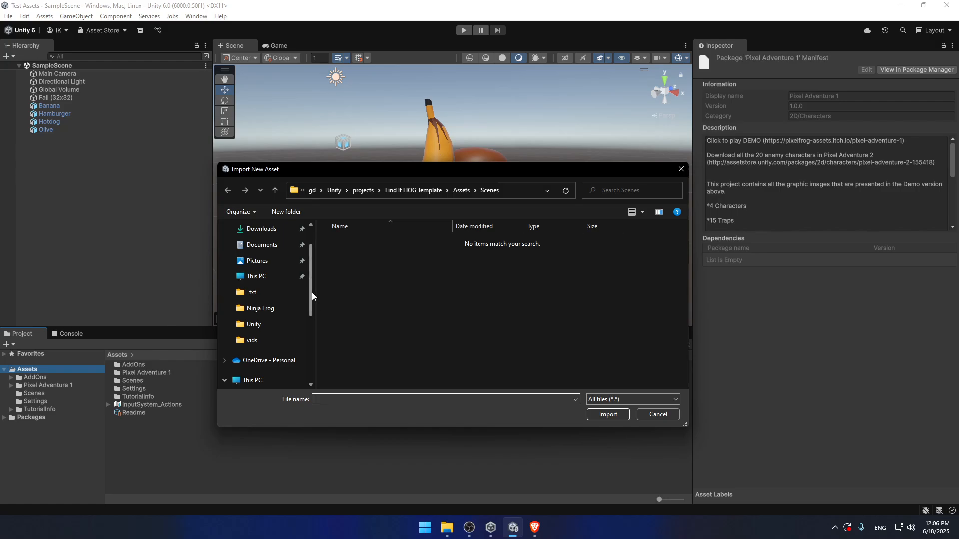
scroll(310, 287, up, 2)
click(265, 252)
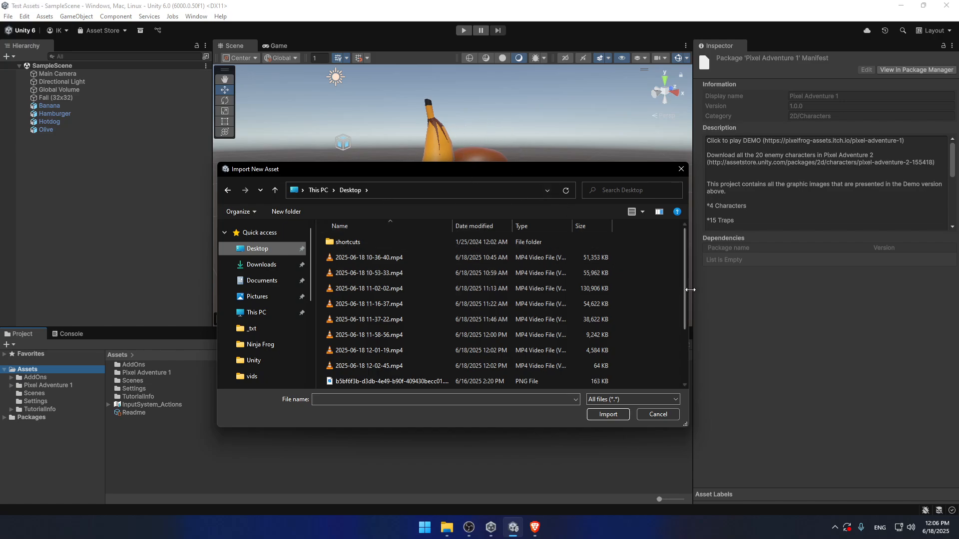
drag(684, 287, 684, 342)
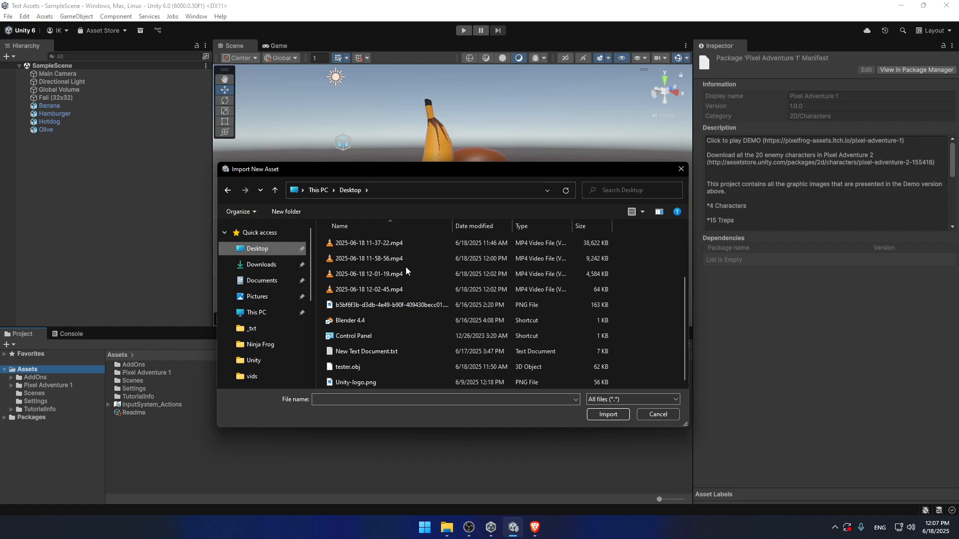
click(367, 367)
click(608, 415)
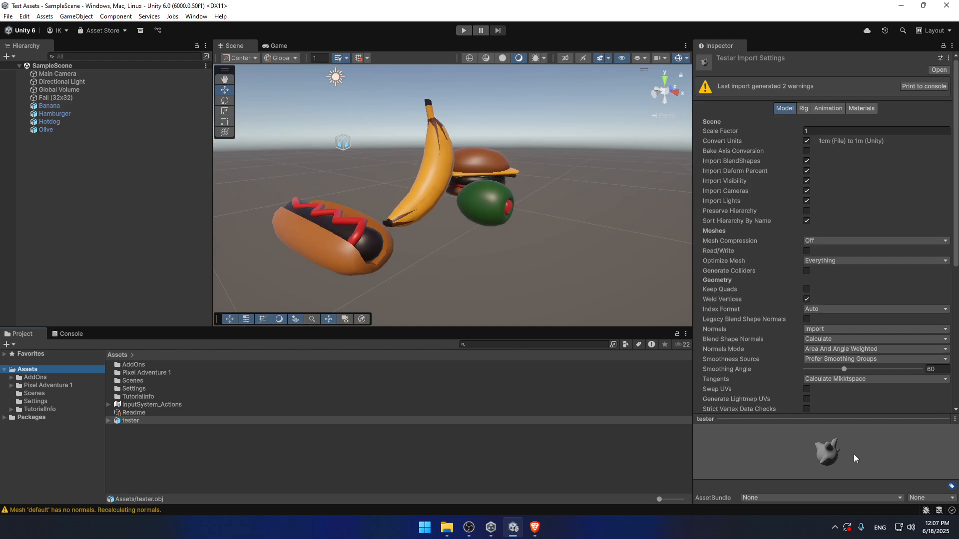
Resize the preview of the imported tester model and inspect the model from several angles.
drag(854, 456, 784, 454)
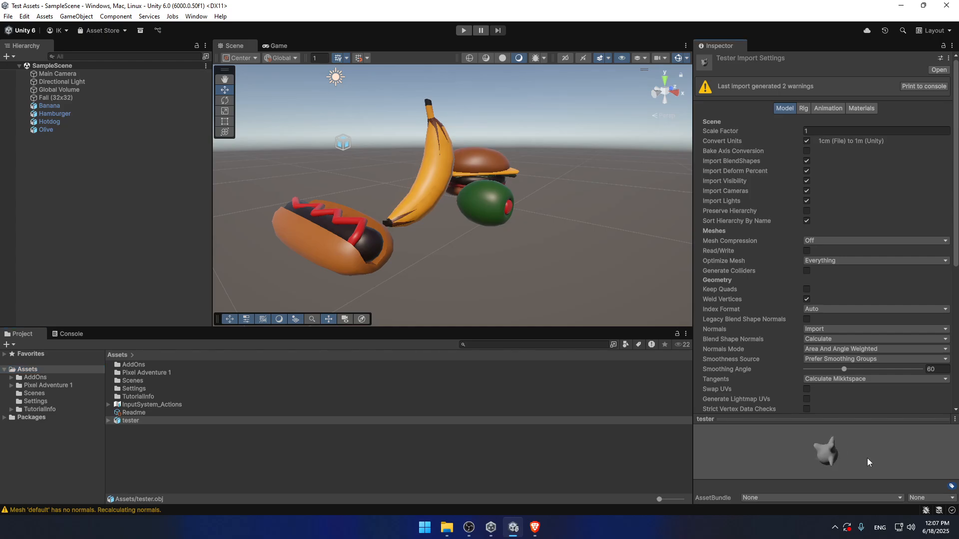
drag(867, 458, 843, 242)
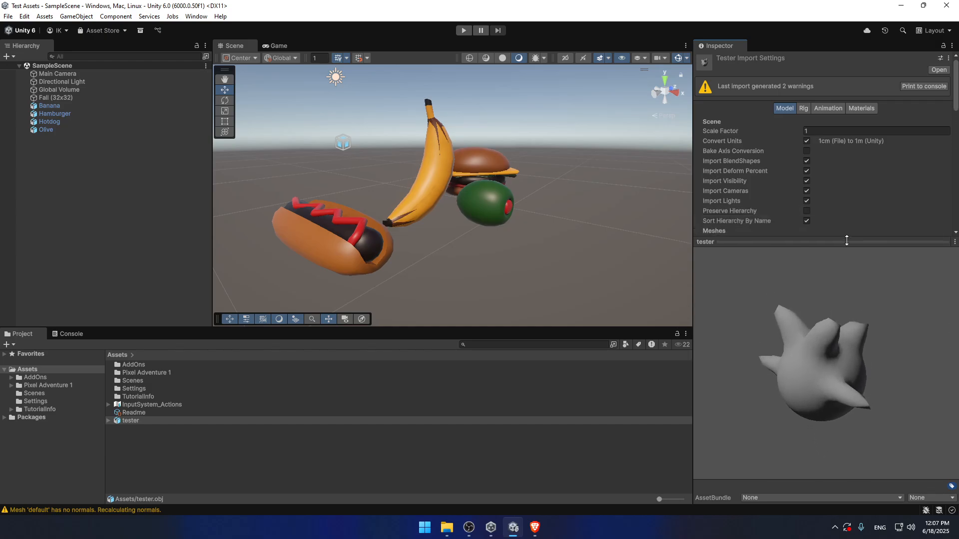
drag(879, 390, 936, 370)
drag(753, 325, 796, 291)
drag(820, 245, 866, 380)
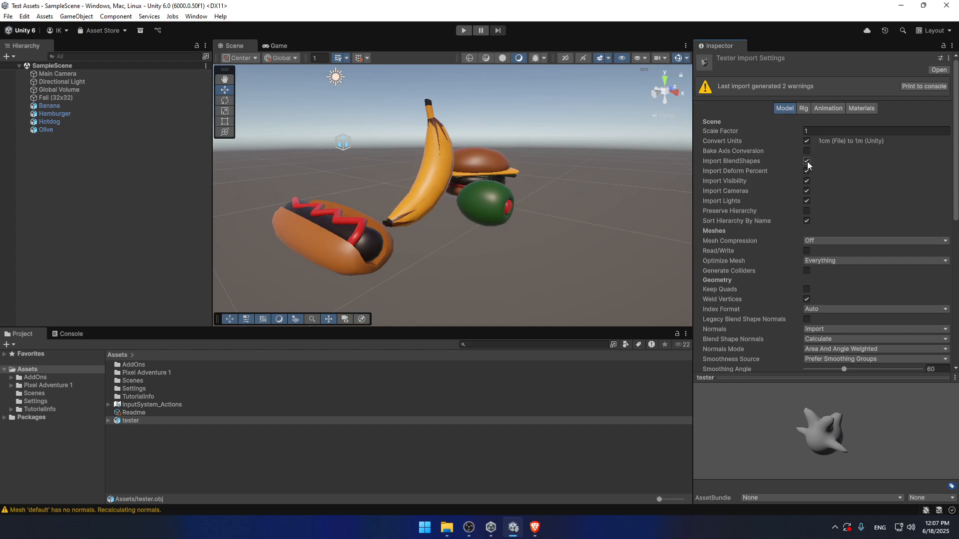
drag(844, 419, 899, 431)
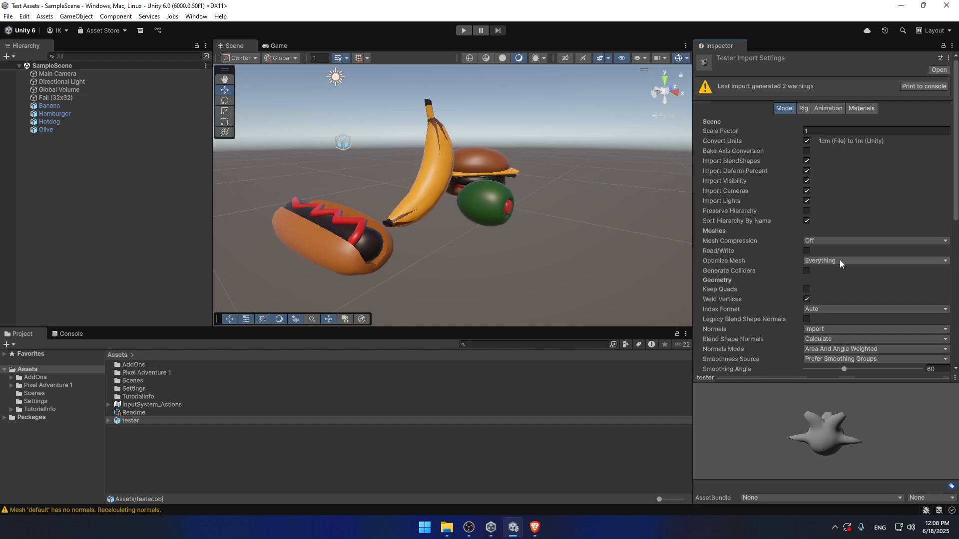
Review the tester model's import settings, including the Optimize Mesh options, and try to open the asset in an external program.
click(861, 260)
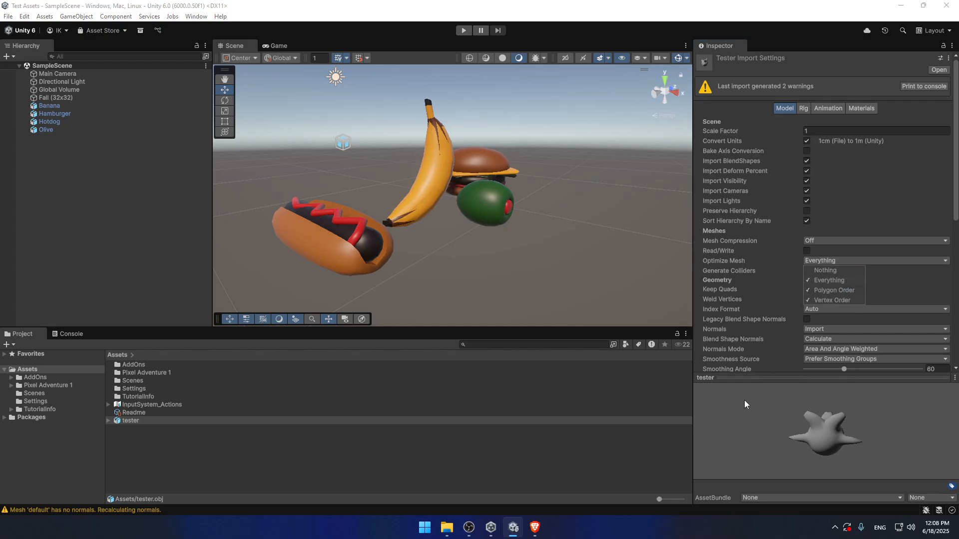
click(760, 427)
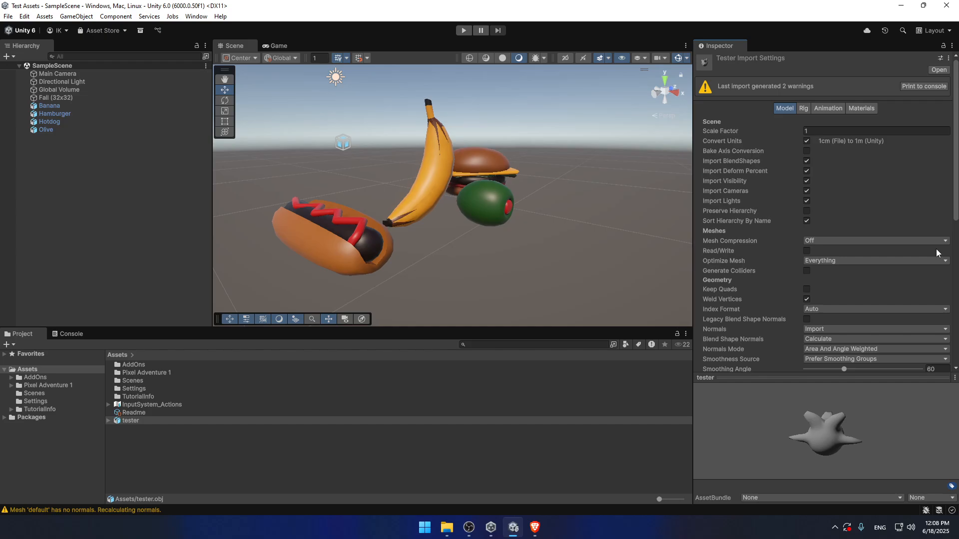
scroll(936, 250, down, 8)
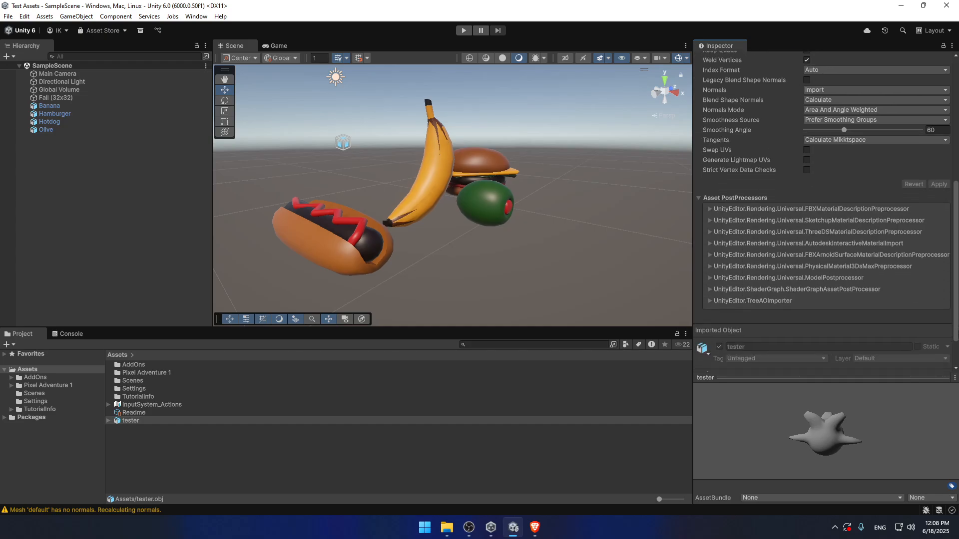
scroll(956, 358, down, 3)
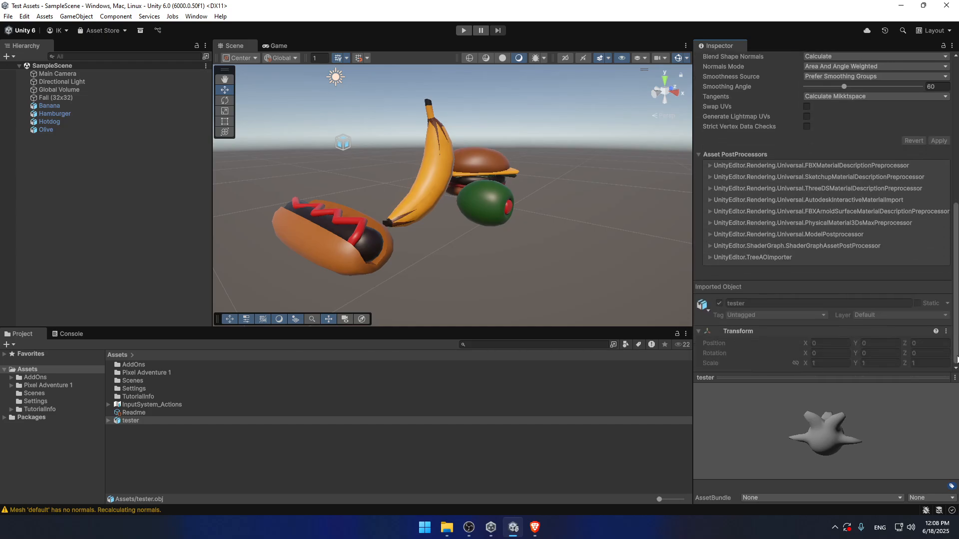
drag(956, 359, 957, 207)
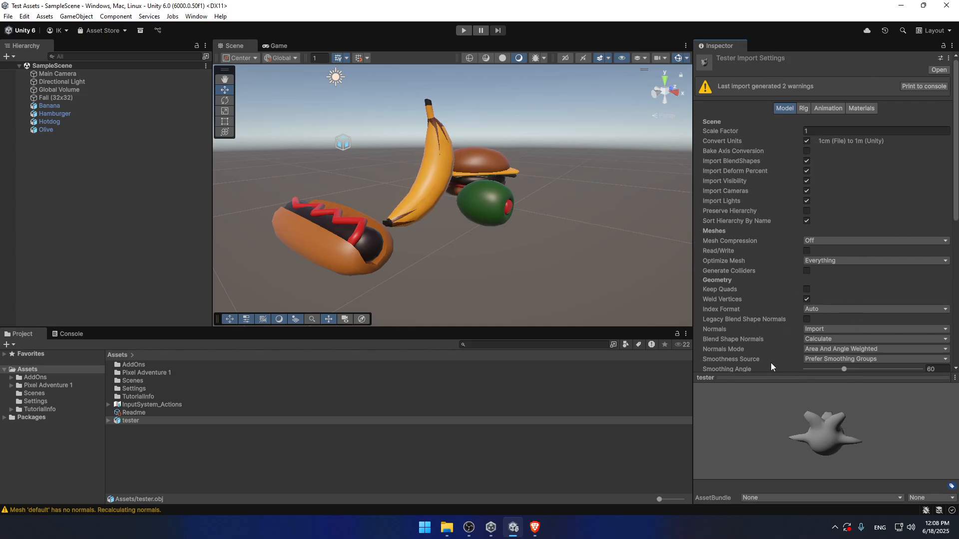
drag(956, 195, 958, 345)
scroll(824, 210, up, 10)
click(937, 70)
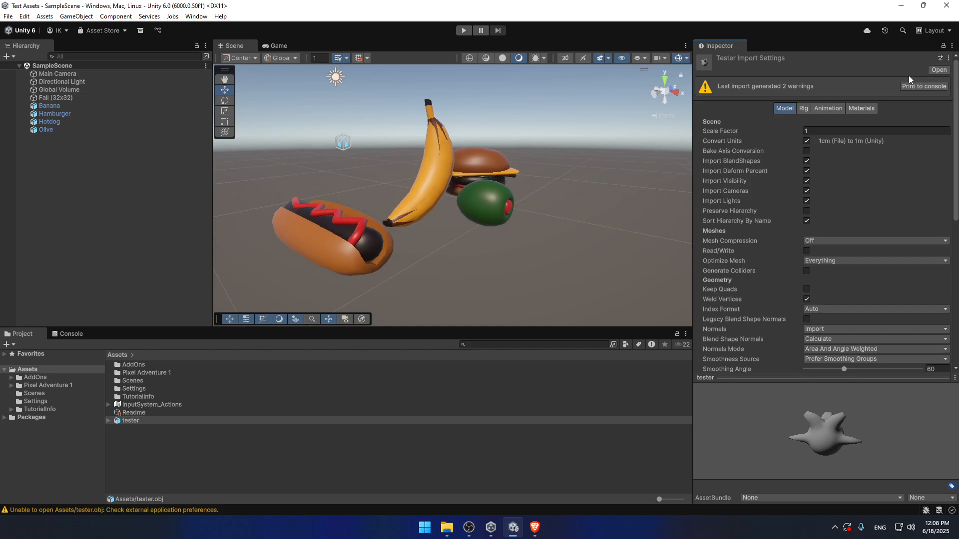
click(172, 463)
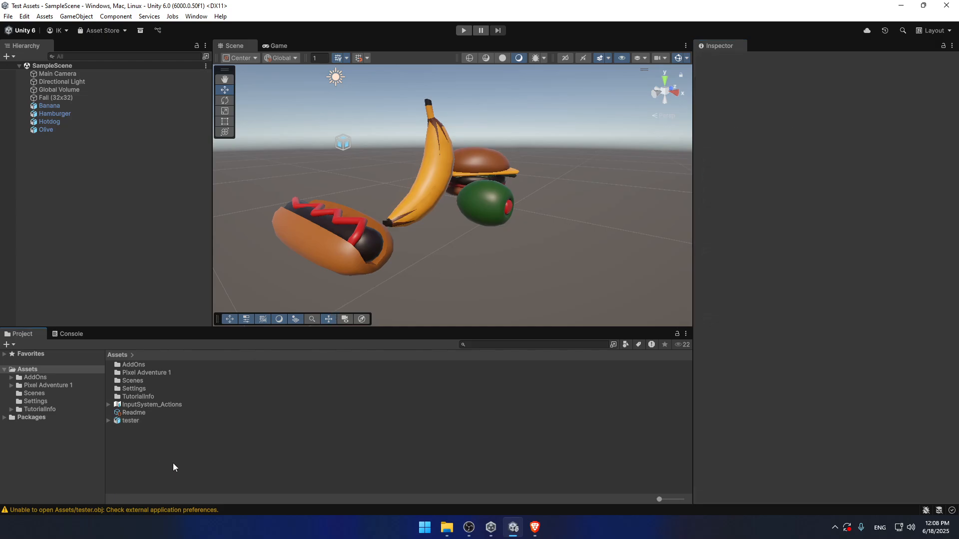
Add the tester model from the Assets folder to the SampleScene hierarchy.
click(130, 420)
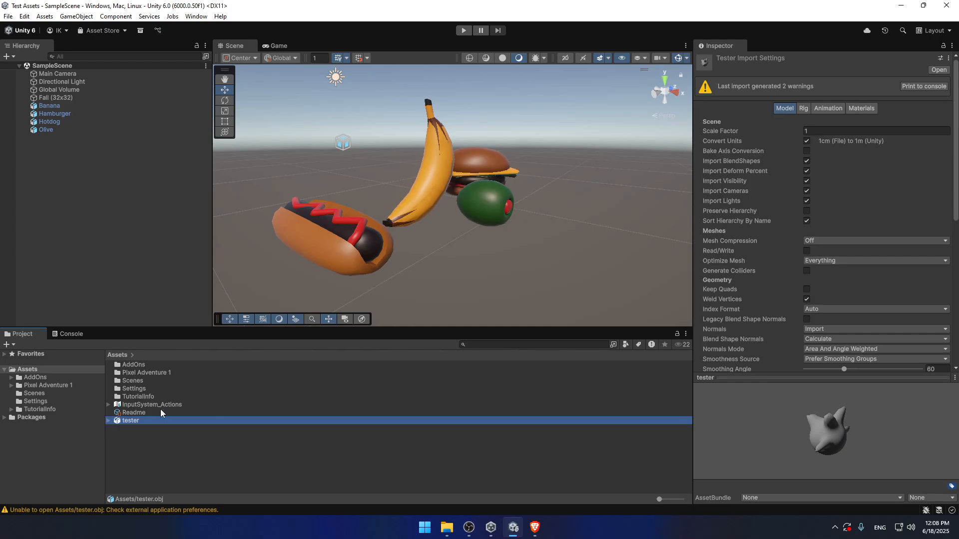
click(125, 430)
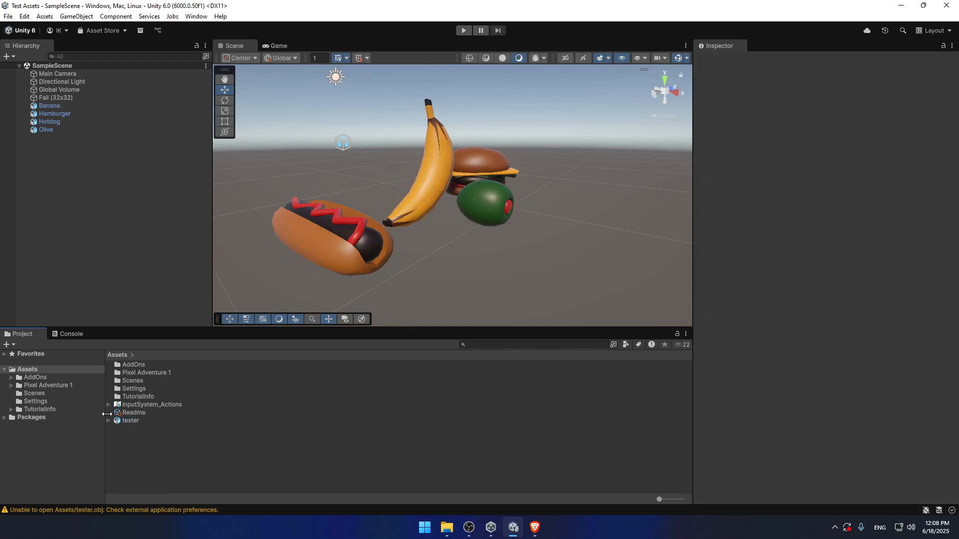
click(19, 371)
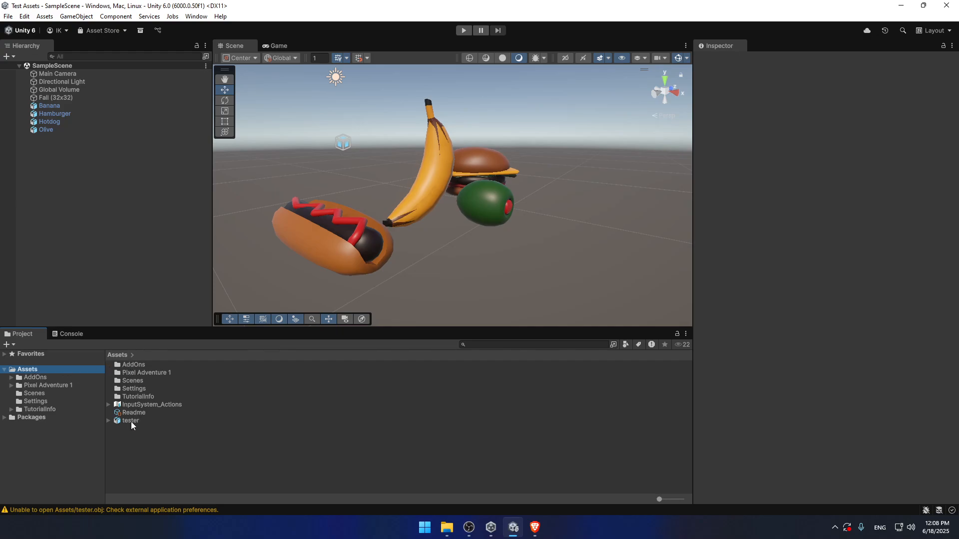
drag(129, 421, 130, 241)
drag(123, 199, 123, 197)
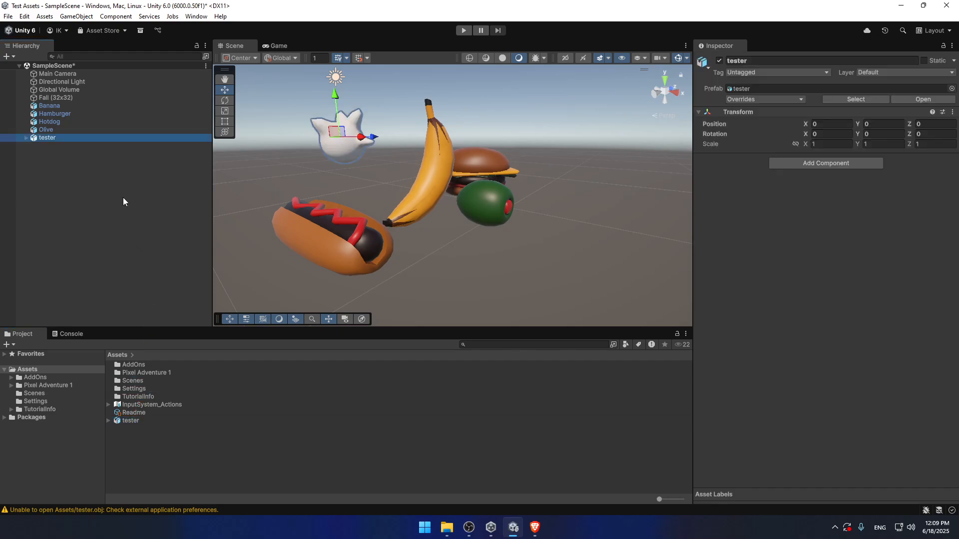
Move the tester model in the scene to about X 8.29, Z -1.98.
middle_drag(401, 147, 390, 187)
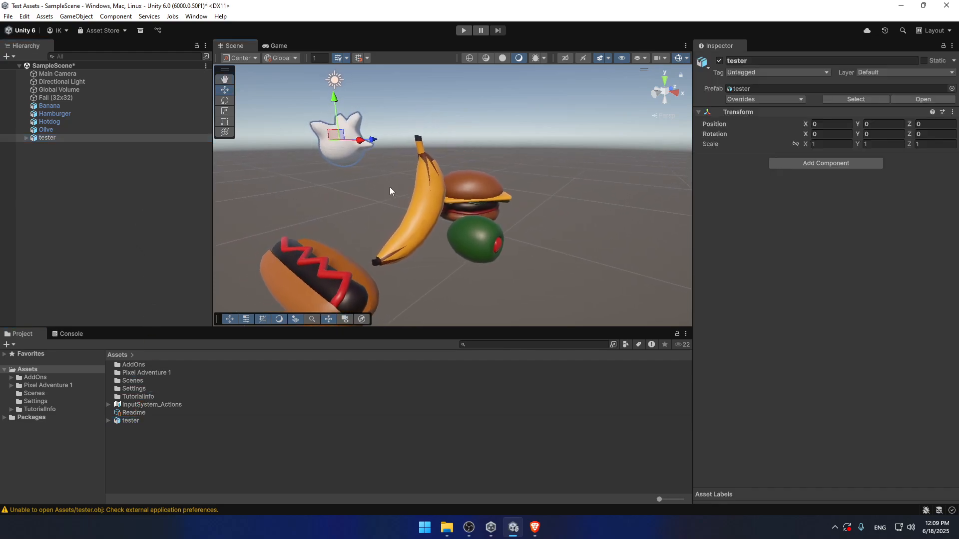
drag(360, 141, 543, 195)
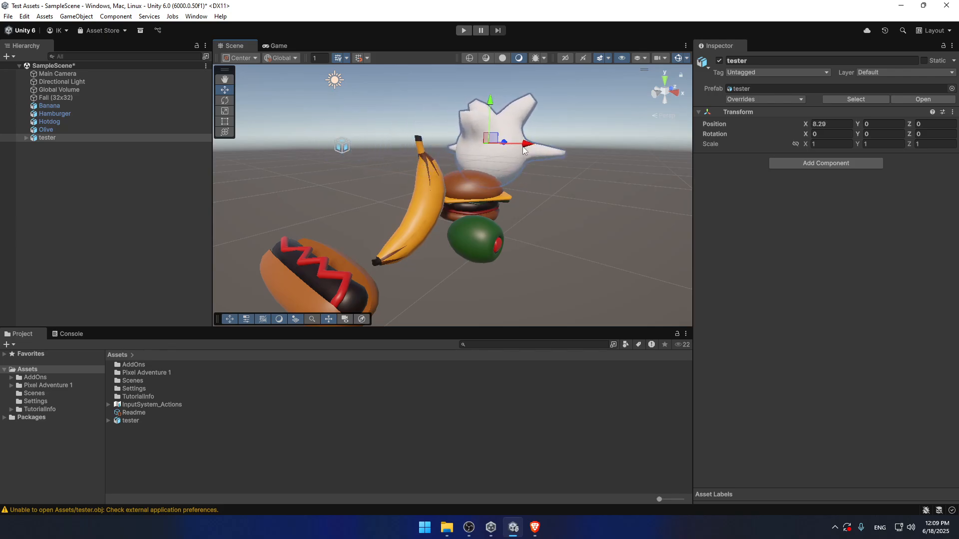
drag(505, 143, 465, 163)
scroll(561, 226, up, 3)
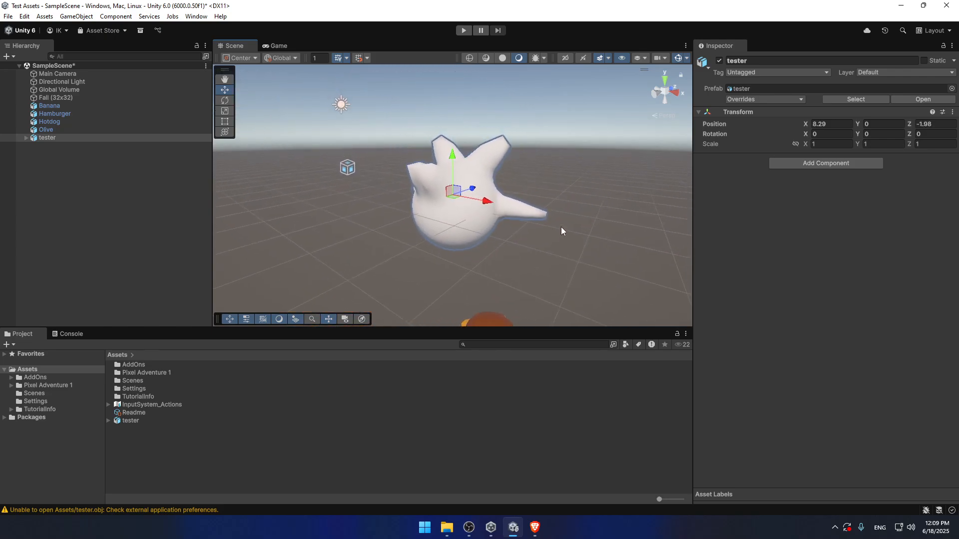
Shift the tester model along the Z axis toward the food models, to about Z -8.61.
middle_drag(564, 256, 464, 243)
alt+drag(481, 244, 285, 254)
middle_drag(418, 179, 465, 231)
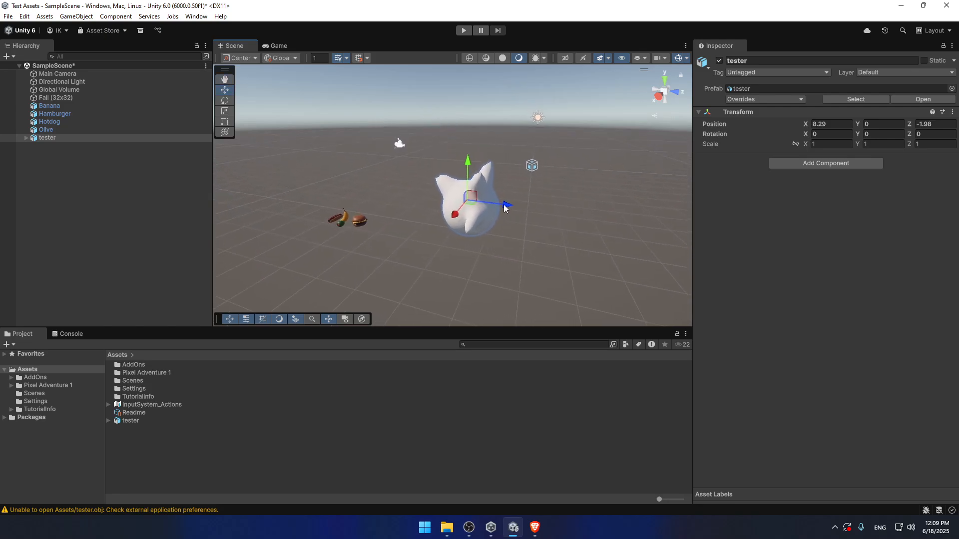
drag(501, 205, 370, 213)
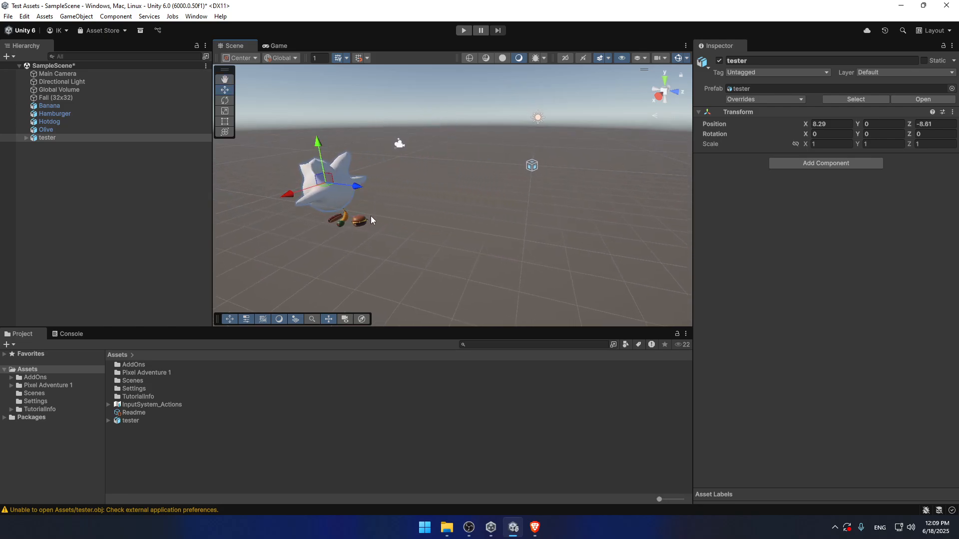
Reposition the tester model beside the food models at about X 11.26, Z -8.
key(f)
alt+right_drag(588, 256, 598, 230)
drag(427, 196, 295, 197)
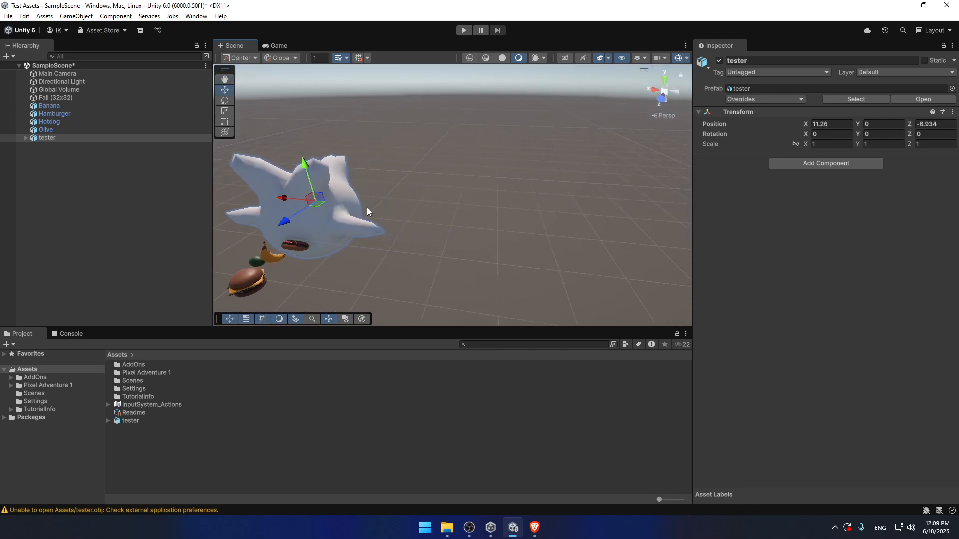
alt+drag(461, 247, 525, 270)
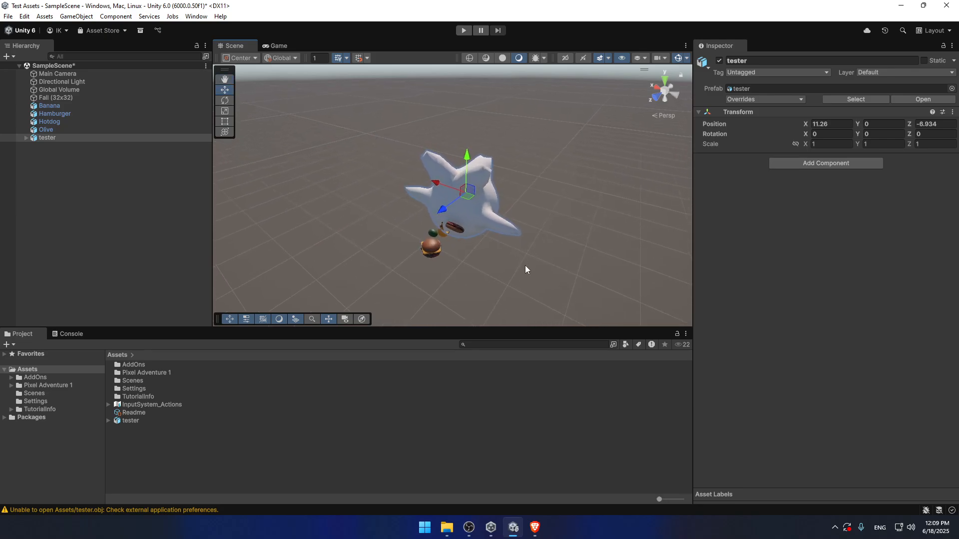
drag(440, 206, 477, 191)
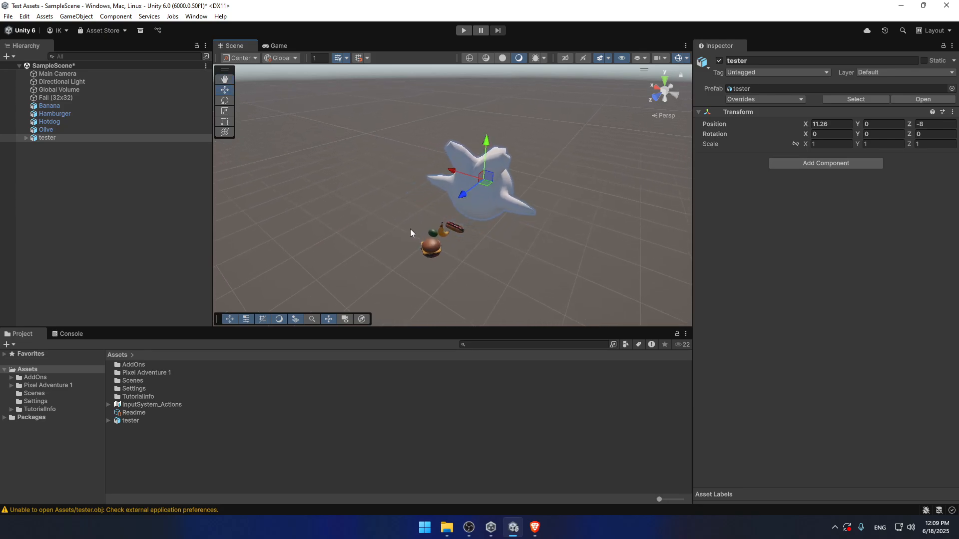
Examine the tester model next to the hotdog, banana, olive and hamburger from several angles.
alt+drag(410, 229, 537, 243)
alt+right_drag(665, 246, 686, 244)
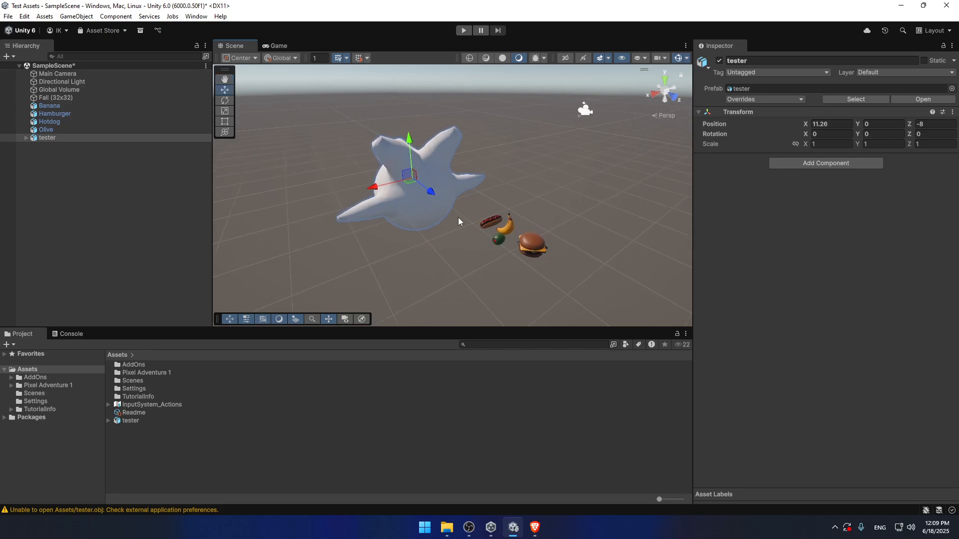
alt+drag(458, 217, 559, 209)
middle_drag(558, 209, 523, 215)
alt+right_drag(523, 211, 664, 220)
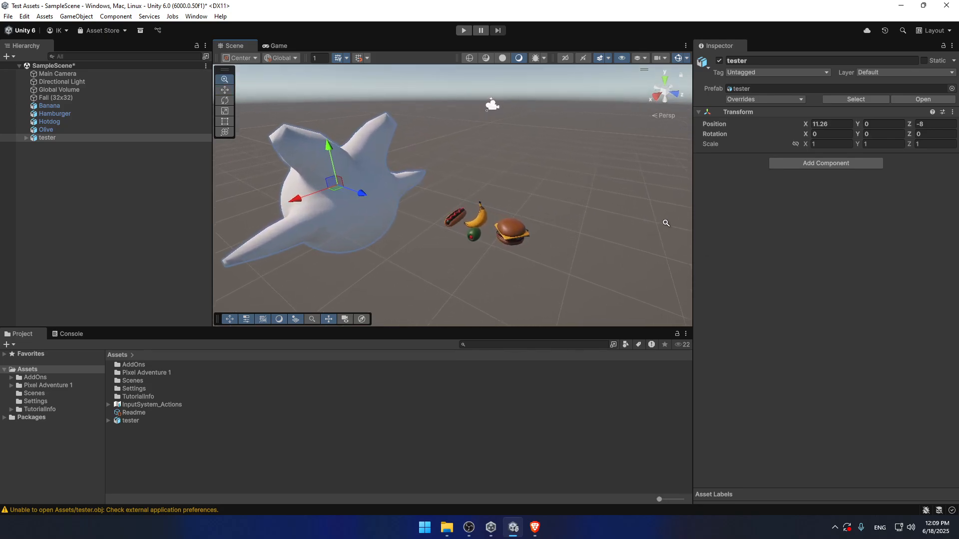
middle_drag(454, 224, 495, 211)
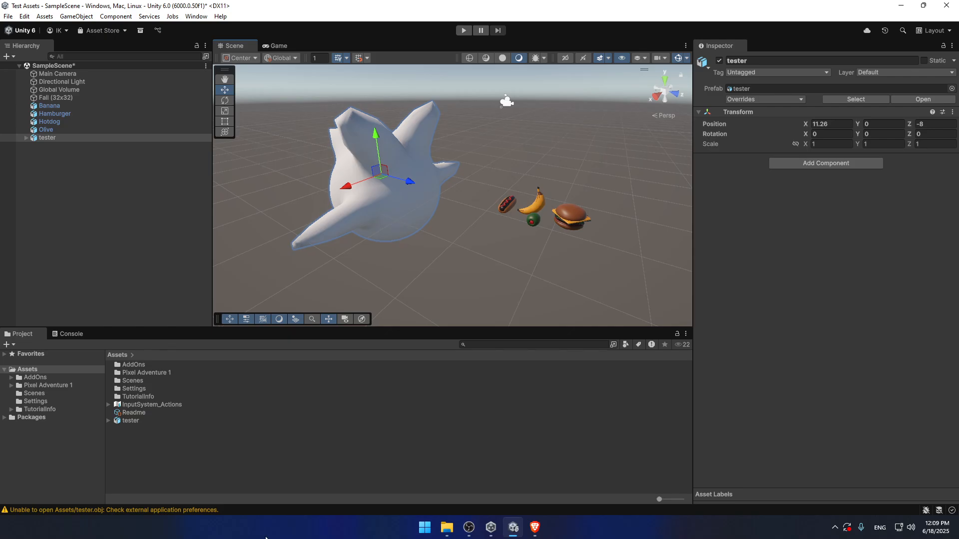
Review the Import New Asset option available for the project's Assets folder without importing anything.
click(42, 368)
right_click(42, 368)
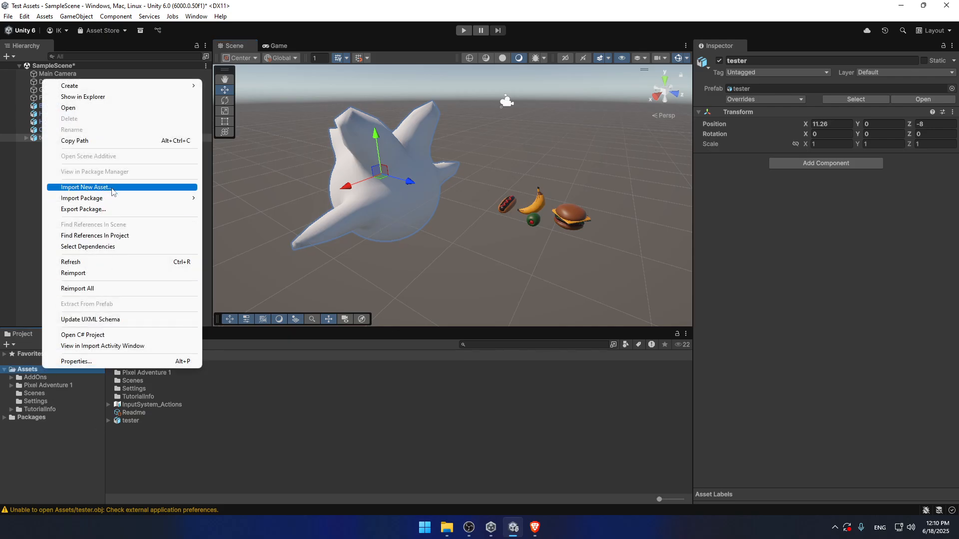
click(91, 460)
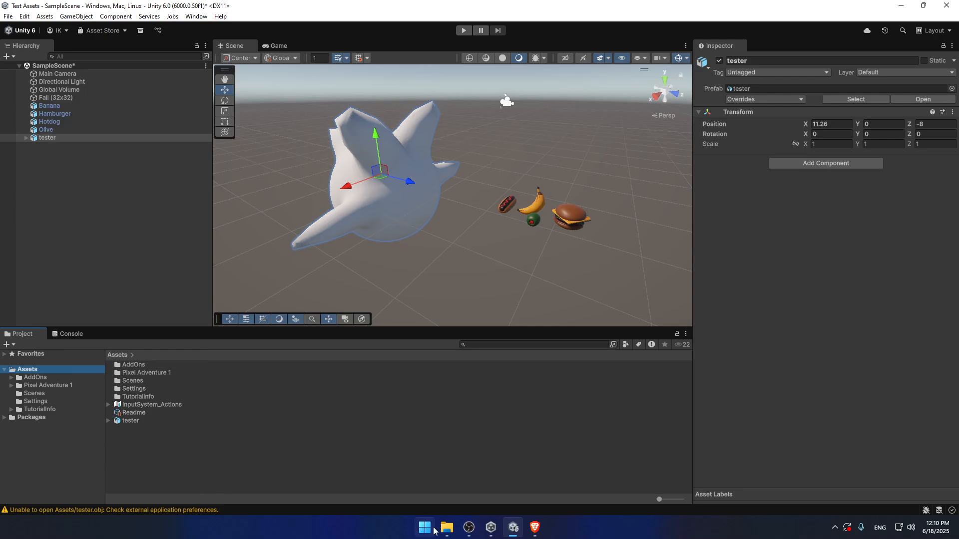
click(468, 528)
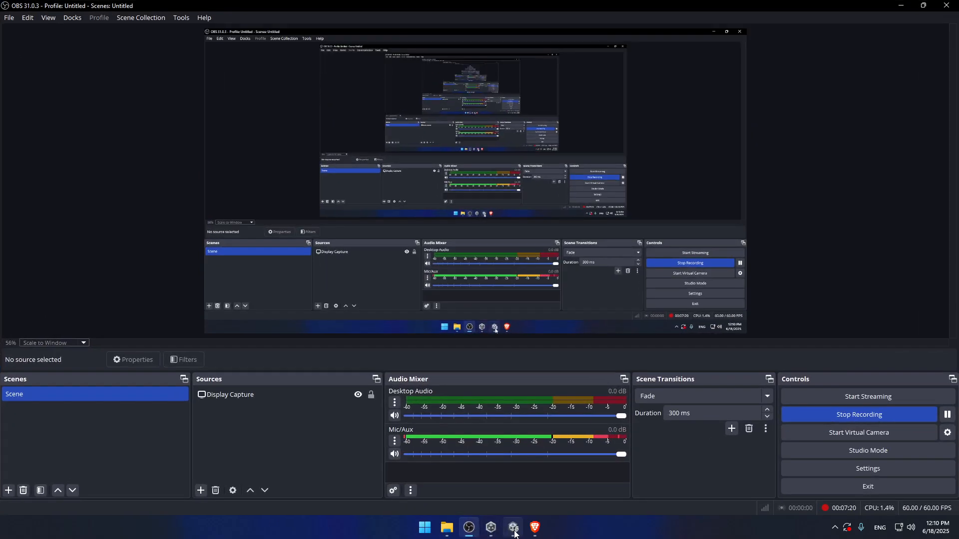
click(514, 528)
click(127, 447)
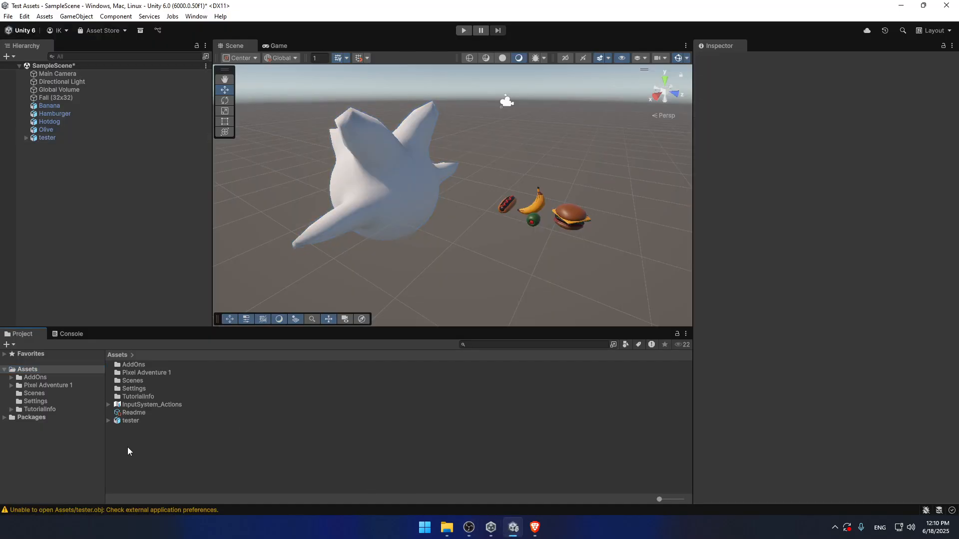